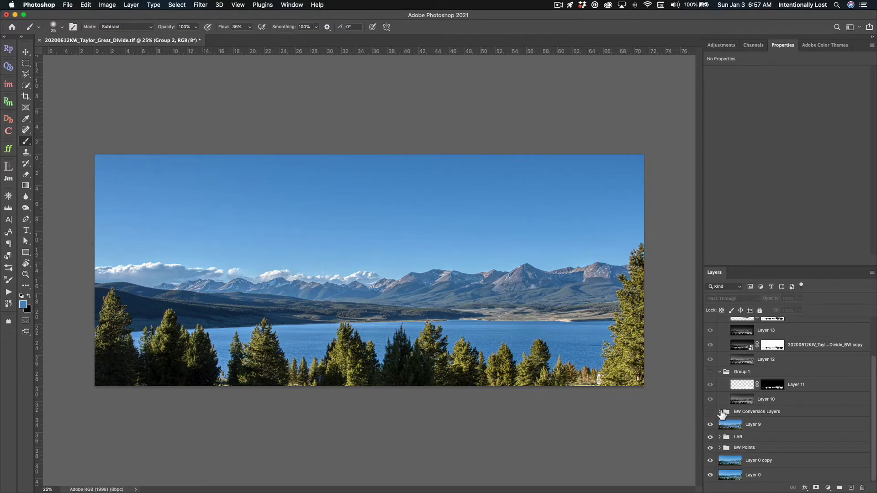
- Expand the BW Conversion Layers group and turn on its visibility to show the black-and-white conversion
{"action": "left_click", "coordinate": [719, 412]}
{"action": "left_click", "coordinate": [710, 412]}
{"action": "left_click", "coordinate": [711, 424]}
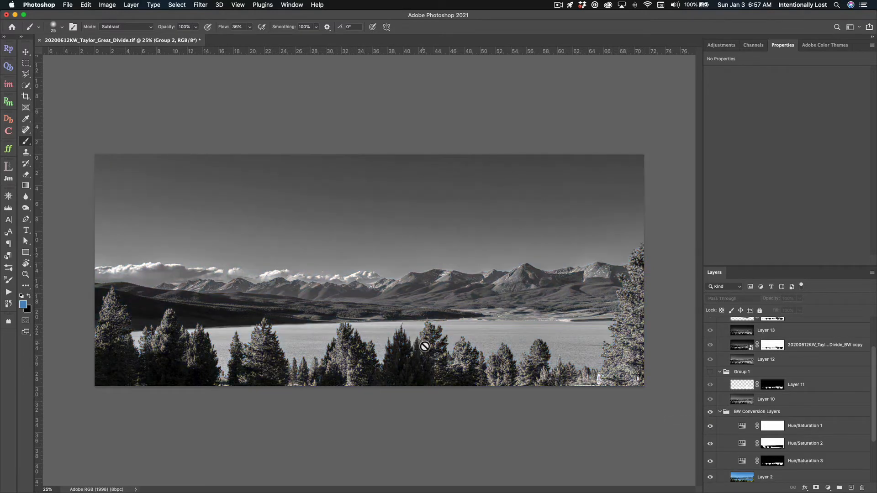
- Turn on the visibility of Group 1 and its Layer 11 over the tree line
{"action": "key", "text": "super+equal"}
{"action": "key", "text": "super+equal"}
{"action": "key", "text": "super+equal"}
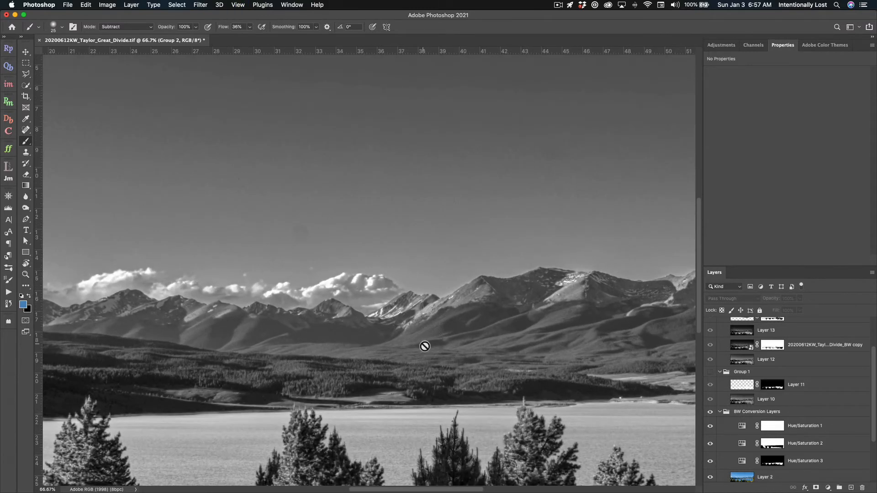
{"action": "scroll", "coordinate": [423, 347], "scroll_direction": "down", "scroll_amount": 5}
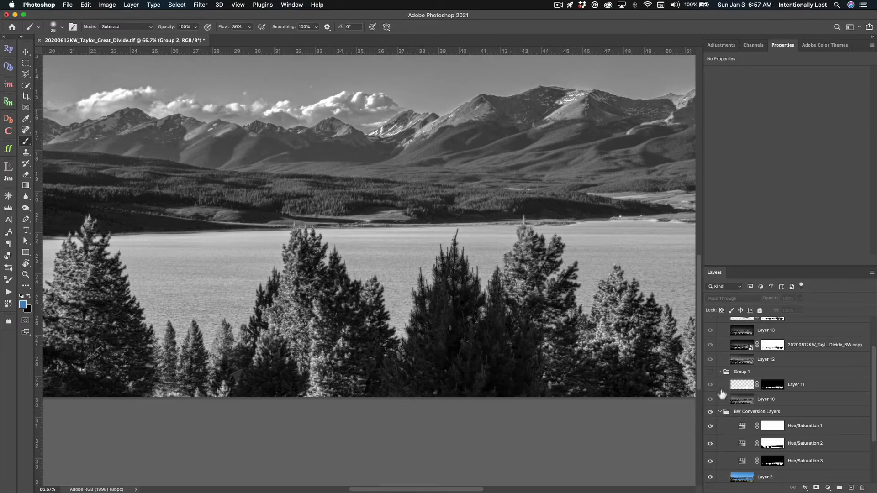
{"action": "left_click", "coordinate": [710, 372]}
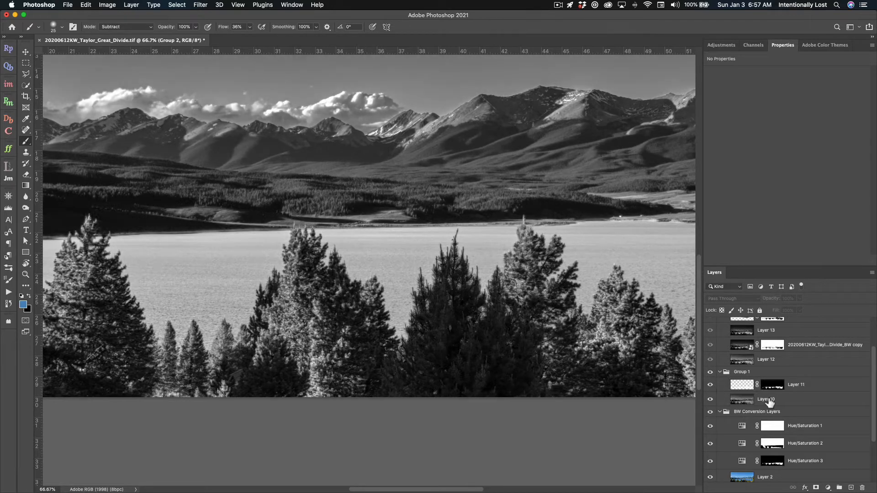
{"action": "left_click", "coordinate": [710, 386]}
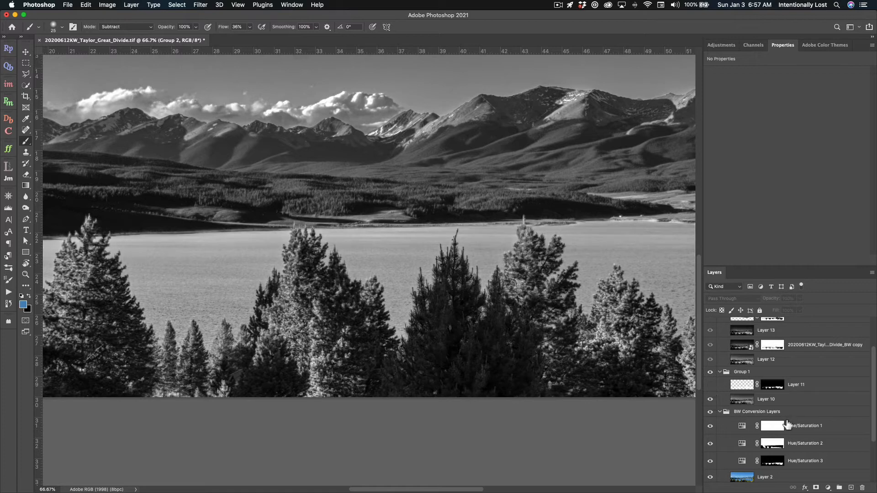
- Collapse the BW Conversion Layers group, toggle Layer 11 on and off to compare, and collapse Group 1
{"action": "left_click", "coordinate": [720, 412]}
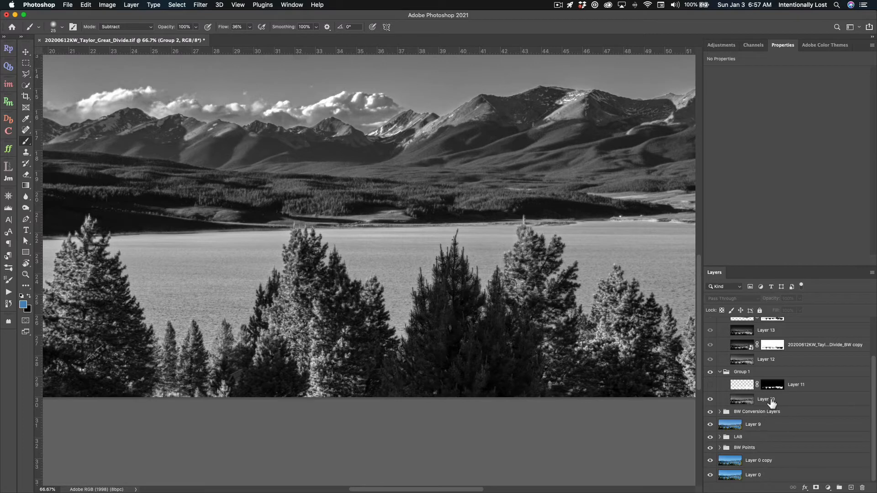
{"action": "left_click", "coordinate": [711, 386]}
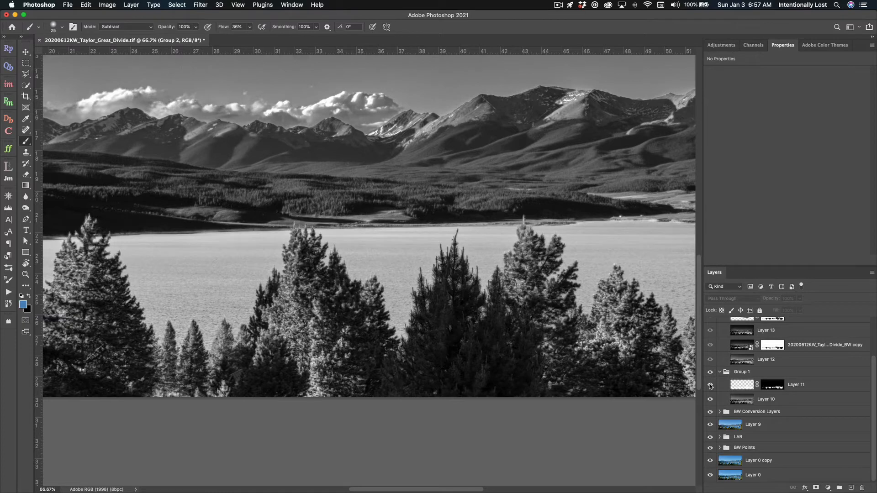
{"action": "left_click", "coordinate": [711, 387]}
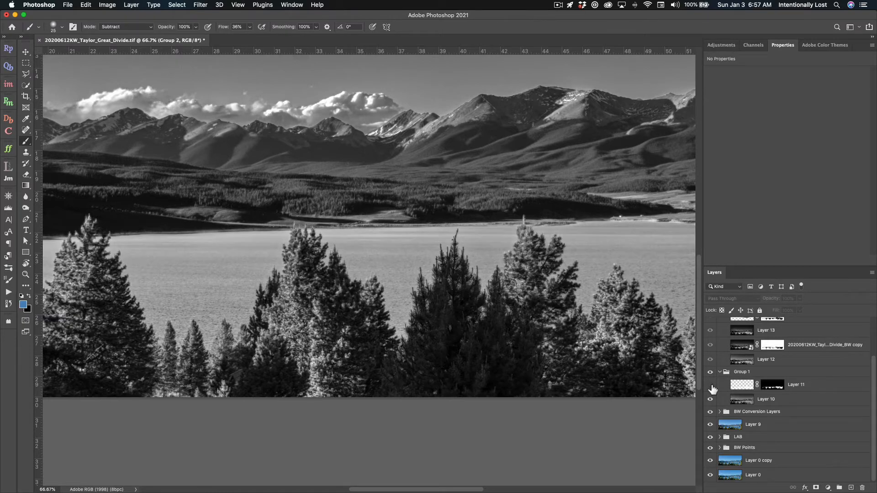
{"action": "left_click", "coordinate": [711, 386]}
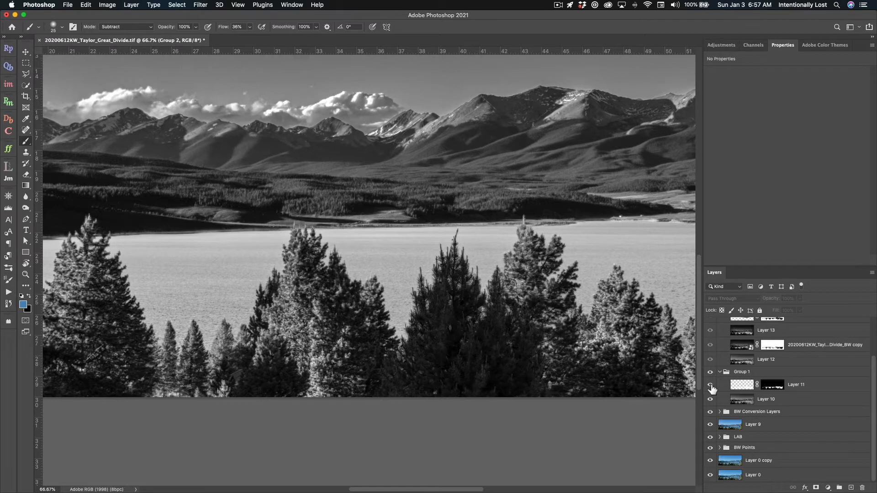
{"action": "left_click", "coordinate": [720, 372]}
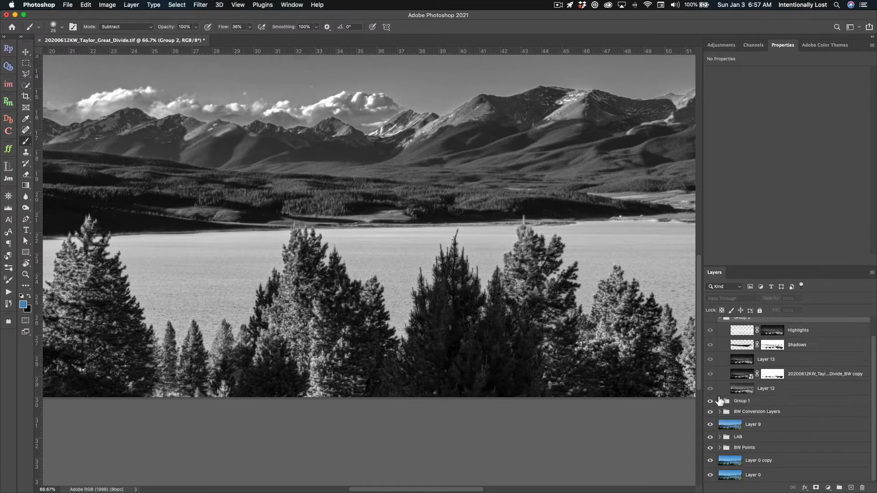
- Turn on Group 2 and toggle its Highlights, Shadows, Layer 13 and BW copy layers to compare their effect
{"action": "scroll", "coordinate": [721, 366], "scroll_direction": "up", "scroll_amount": 2}
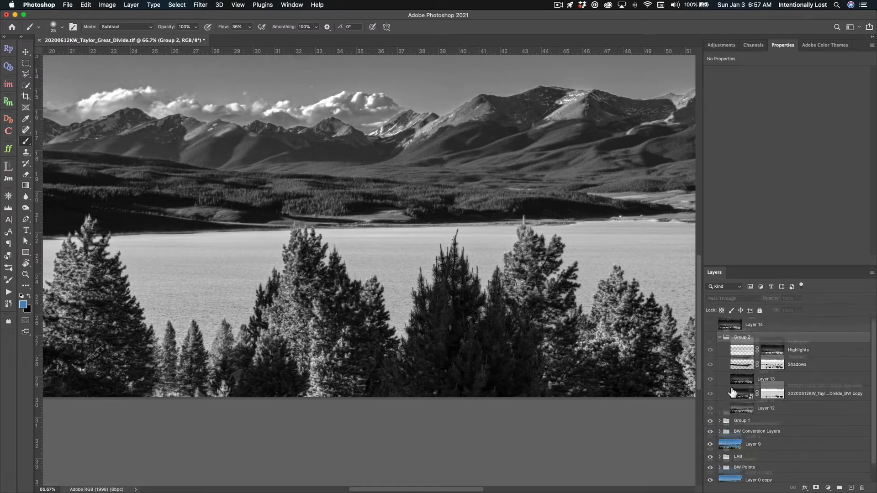
{"action": "left_click", "coordinate": [709, 337]}
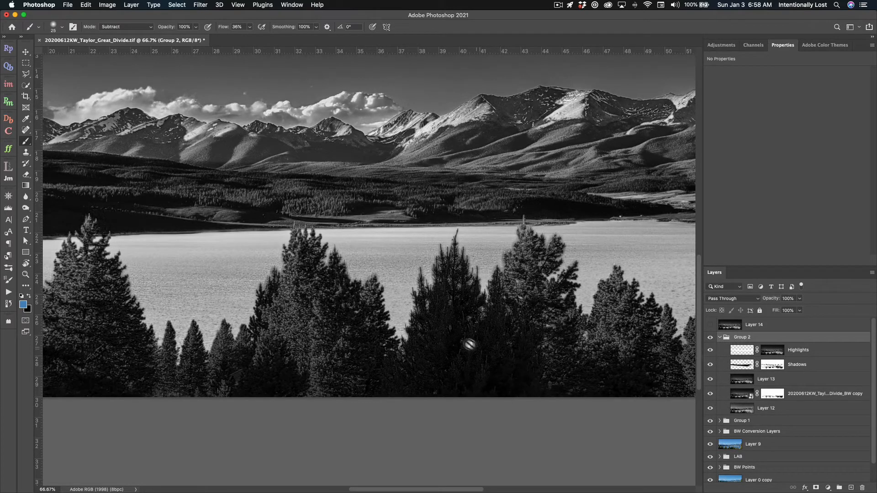
{"action": "left_click", "coordinate": [710, 350]}
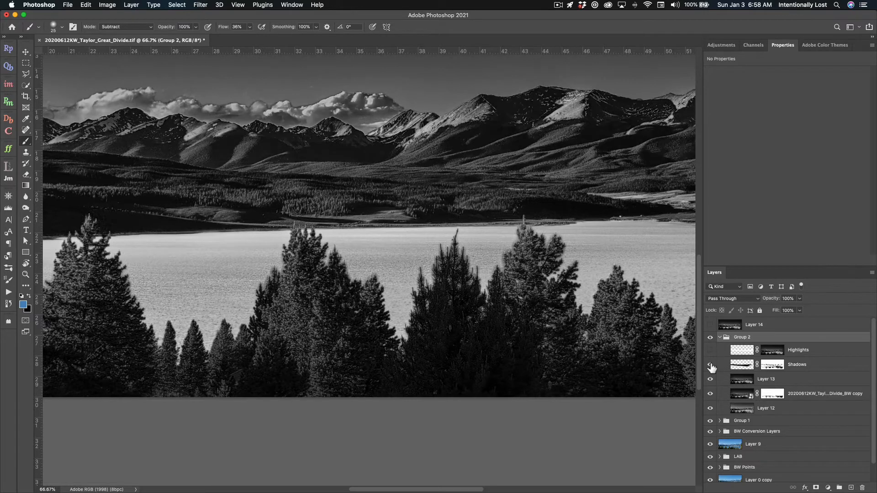
{"action": "left_click", "coordinate": [710, 365]}
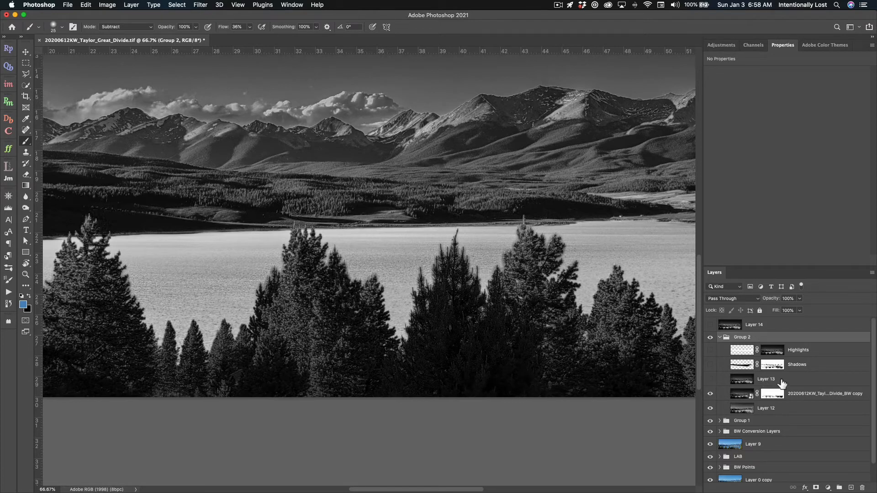
{"action": "left_click", "coordinate": [710, 379]}
{"action": "left_click", "coordinate": [712, 395]}
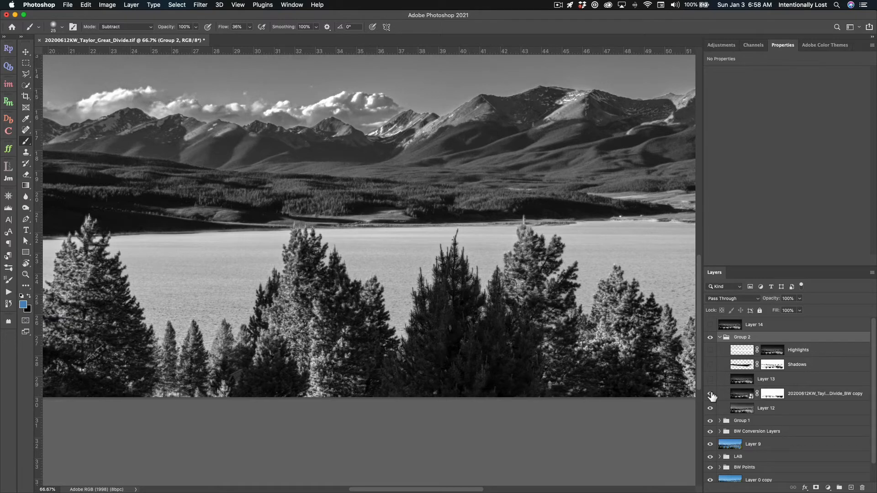
{"action": "left_click", "coordinate": [711, 395]}
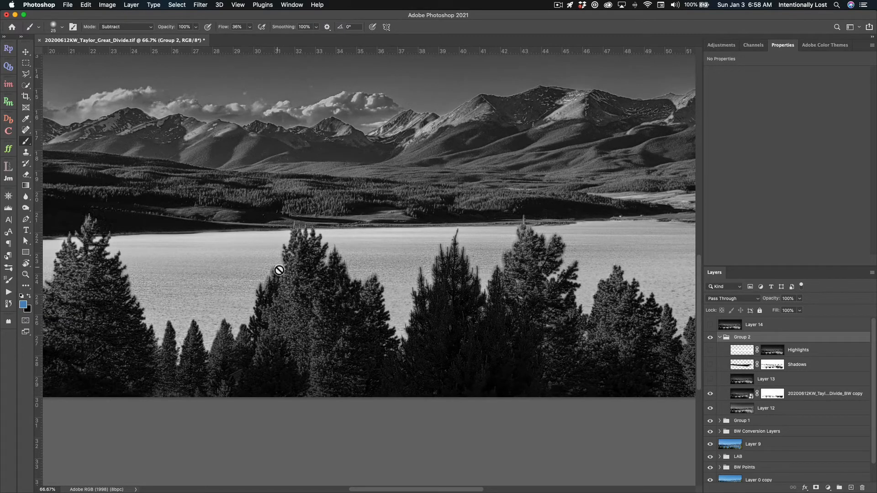
- Try brushing on the BW copy layer's mask around the tree tops with a larger and then smaller brush, undoing both strokes
{"action": "left_click", "coordinate": [772, 394]}
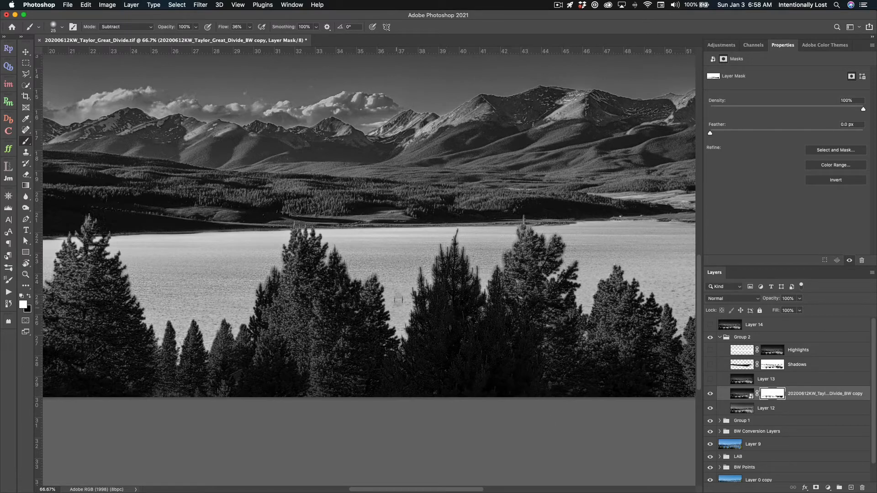
{"action": "left_click", "coordinate": [122, 27]}
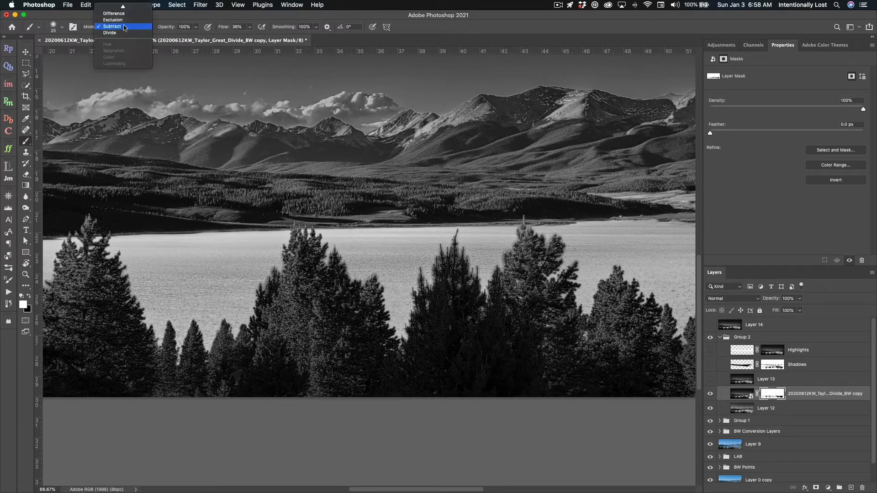
{"action": "left_click", "coordinate": [120, 26]}
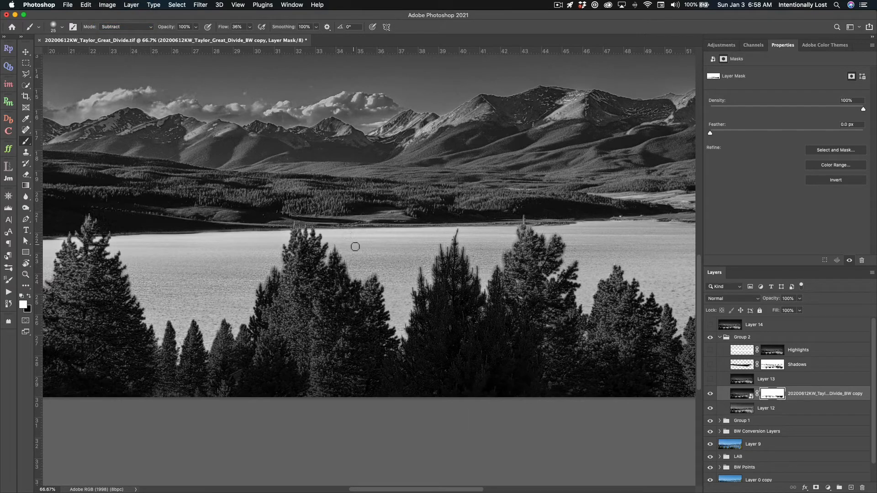
{"action": "key", "text": "bracketright"}
{"action": "key", "text": "bracketright"}
{"action": "key", "text": "bracketright"}
{"action": "mouse_move", "coordinate": [374, 280]}
{"action": "left_mouse_down"}
{"action": "mouse_move", "coordinate": [384, 277]}
{"action": "mouse_move", "coordinate": [408, 341]}
{"action": "mouse_move", "coordinate": [421, 274]}
{"action": "mouse_move", "coordinate": [433, 292]}
{"action": "mouse_move", "coordinate": [441, 254]}
{"action": "left_mouse_up"}
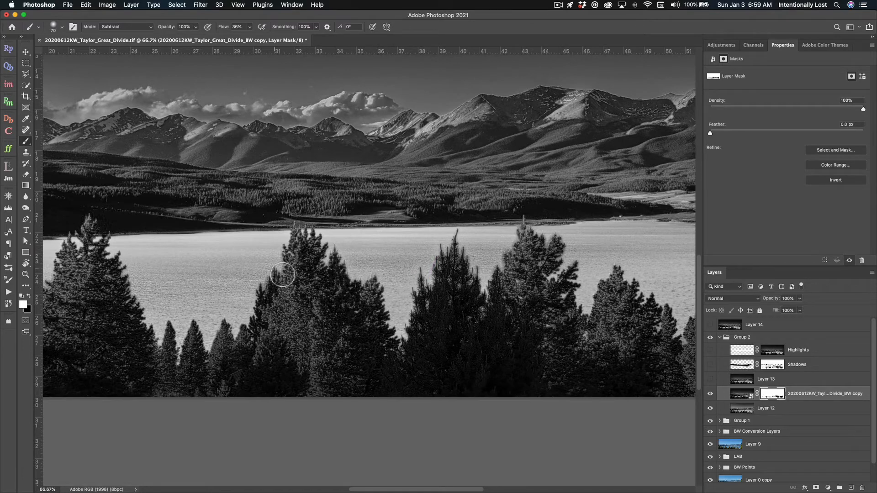
{"action": "key", "text": "["}
{"action": "key", "text": "["}
{"action": "key", "text": "["}
{"action": "left_click_drag", "start_coordinate": [278, 266], "coordinate": [249, 322]}
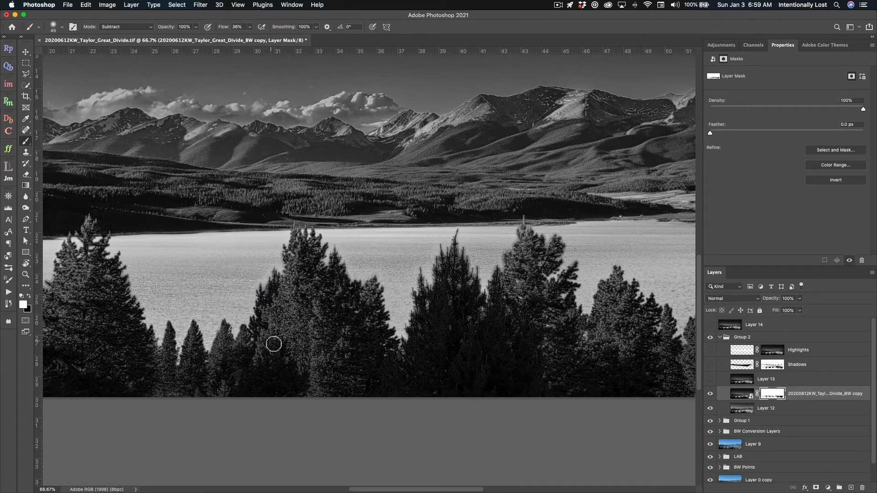
{"action": "key", "text": "super+z"}
{"action": "key", "text": "super+z"}
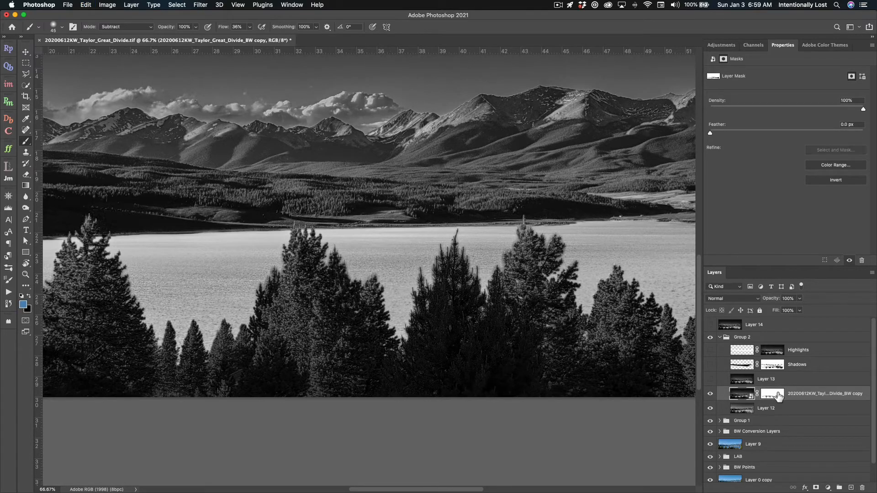
- Refine the BW copy layer's mask in Select and Mask, outputting to a new layer with layer mask
{"action": "left_click", "coordinate": [778, 396]}
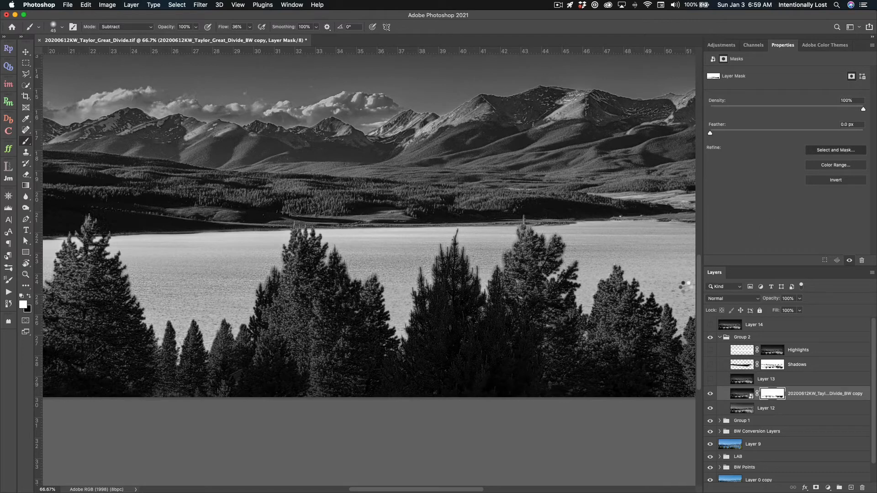
{"action": "key", "text": "super+alt+r"}
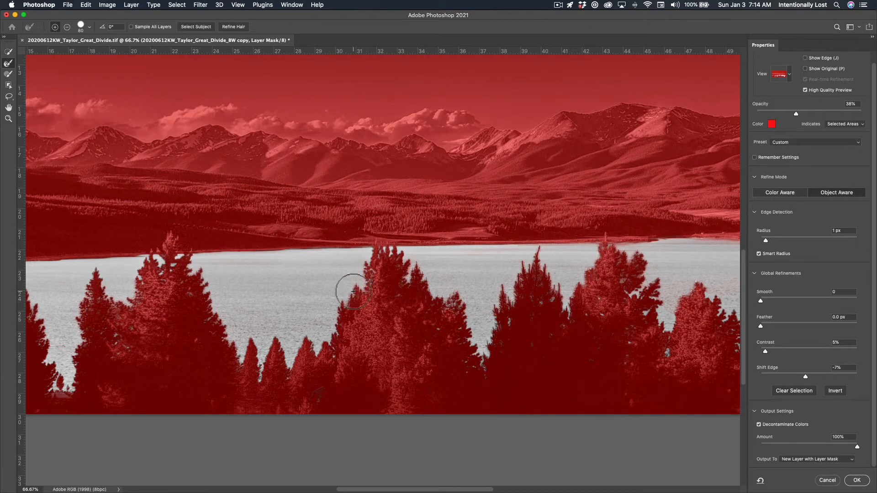
{"action": "left_click", "coordinate": [857, 480]}
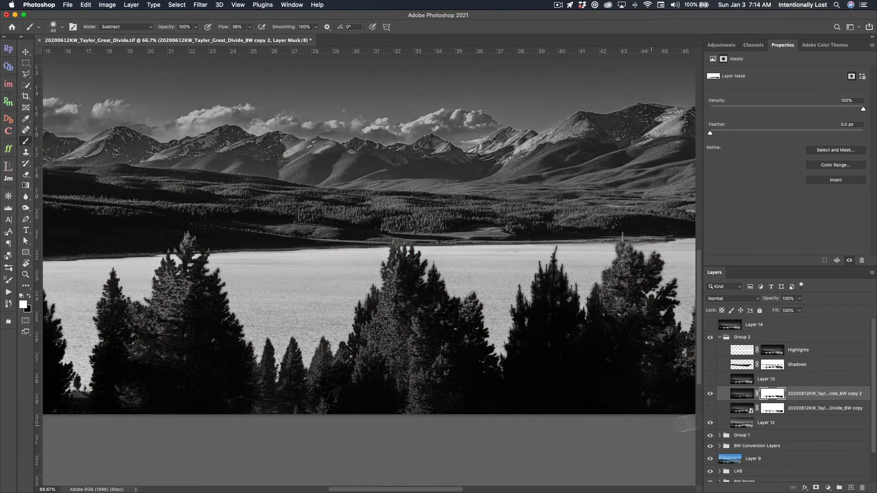
- Turn off Layer 13's visibility and inspect the tree line and mountains close up
{"action": "left_click", "coordinate": [711, 380]}
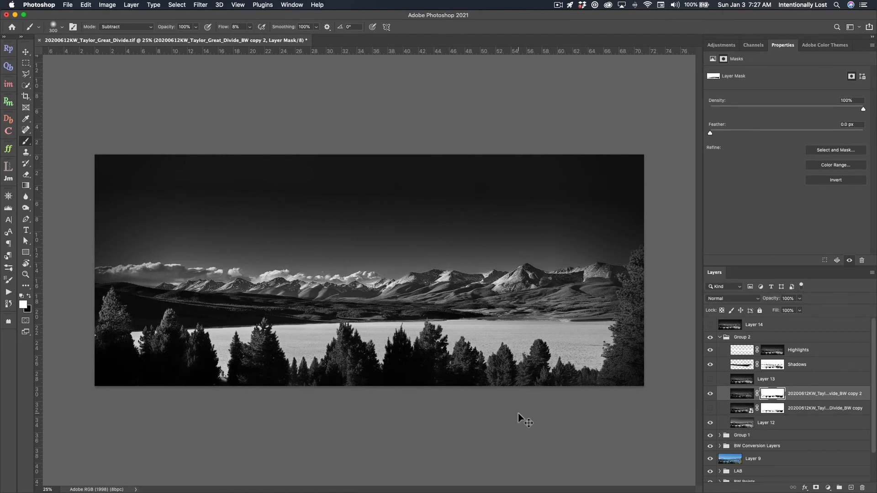
{"action": "key", "text": "super+equal"}
{"action": "key", "text": "super+equal"}
{"action": "key", "text": "super+equal"}
{"action": "scroll", "coordinate": [445, 380], "scroll_direction": "down", "scroll_amount": 2}
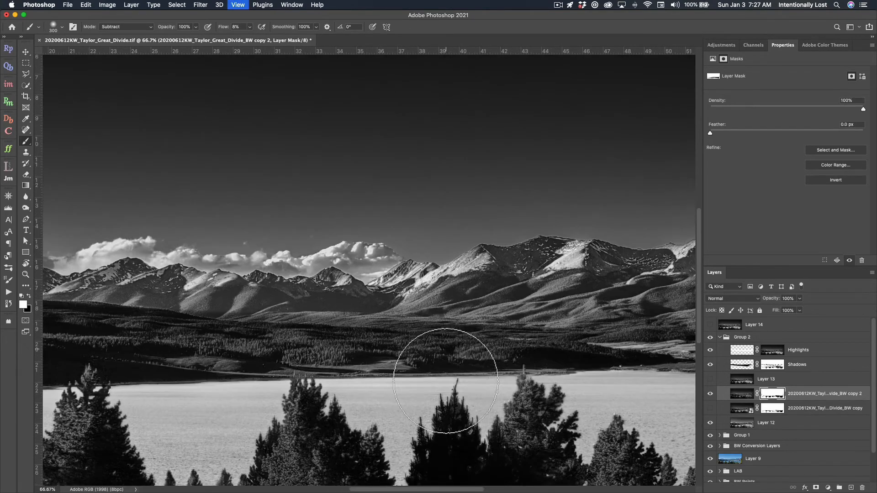
{"action": "scroll", "coordinate": [445, 381], "scroll_direction": "down", "scroll_amount": 4}
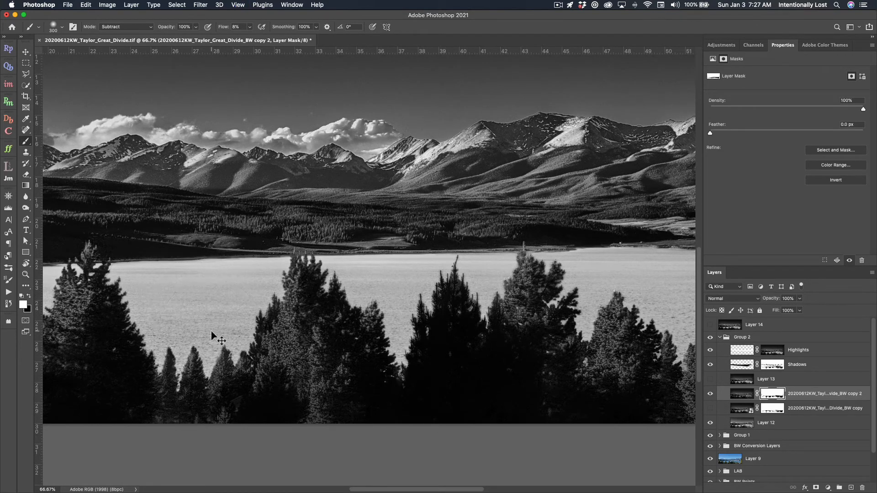
{"action": "key", "text": "super+minus"}
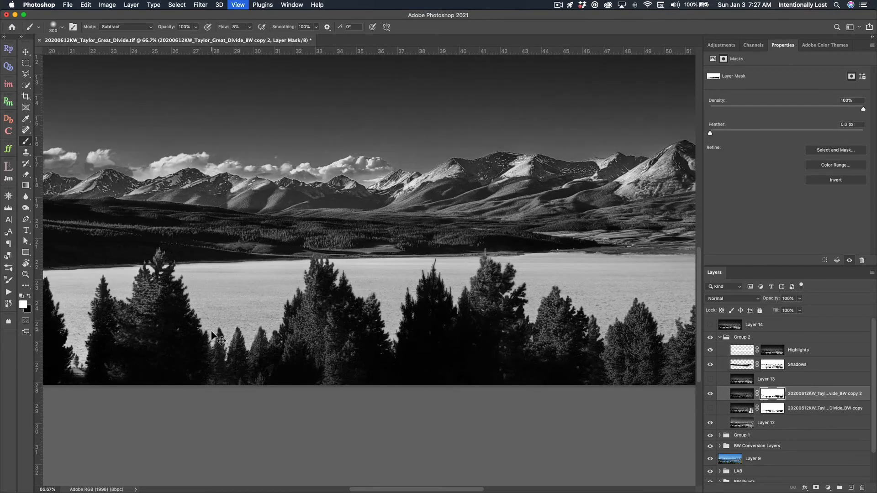
{"action": "key", "text": "super+minus"}
{"action": "key", "text": "super+minus"}
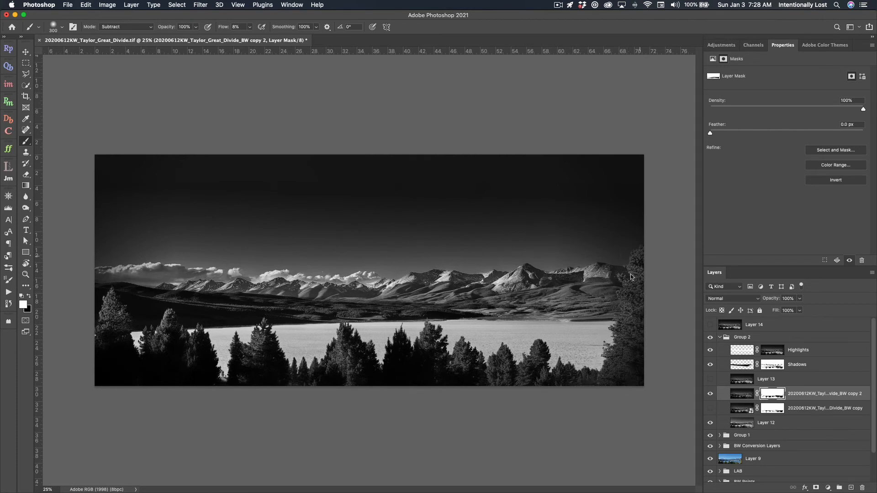
- Brush over the trees at the image's right edge on the new layer's mask
{"action": "left_click_drag", "start_coordinate": [639, 264], "coordinate": [619, 348]}
{"action": "left_click_drag", "start_coordinate": [629, 311], "coordinate": [629, 324]}
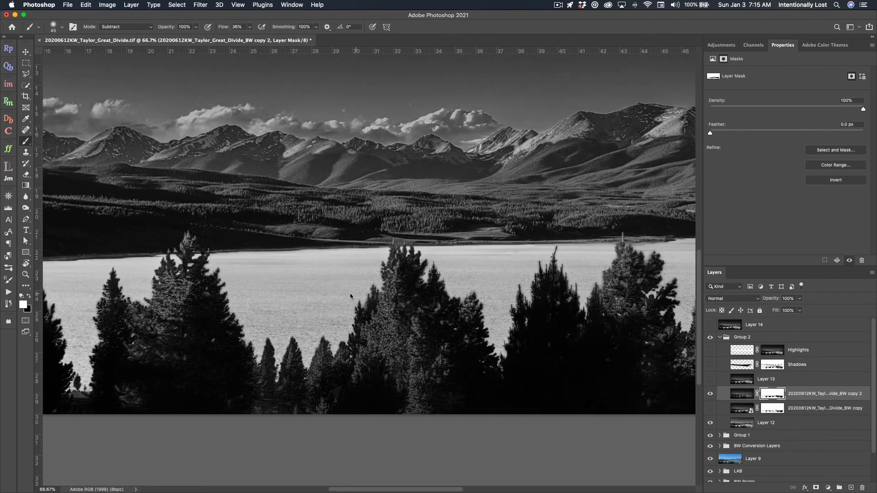
- Toggle the Highlights layer's visibility and review the sky, mountains and trees
{"action": "left_click", "coordinate": [710, 350]}
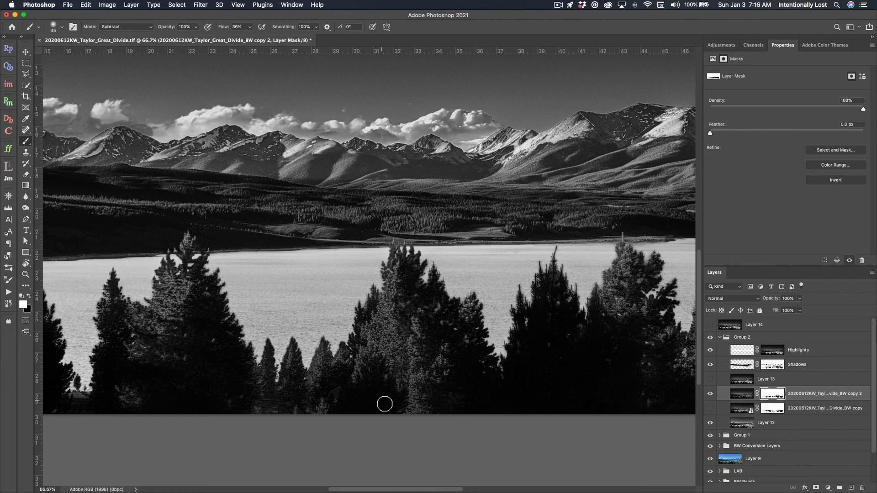
{"action": "scroll", "coordinate": [384, 404], "scroll_direction": "up", "scroll_amount": 10}
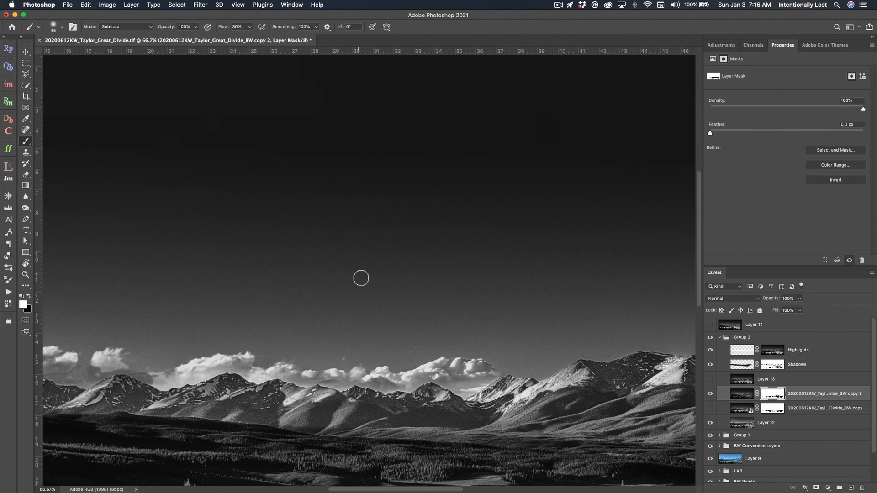
{"action": "scroll", "coordinate": [361, 278], "scroll_direction": "down", "scroll_amount": 6}
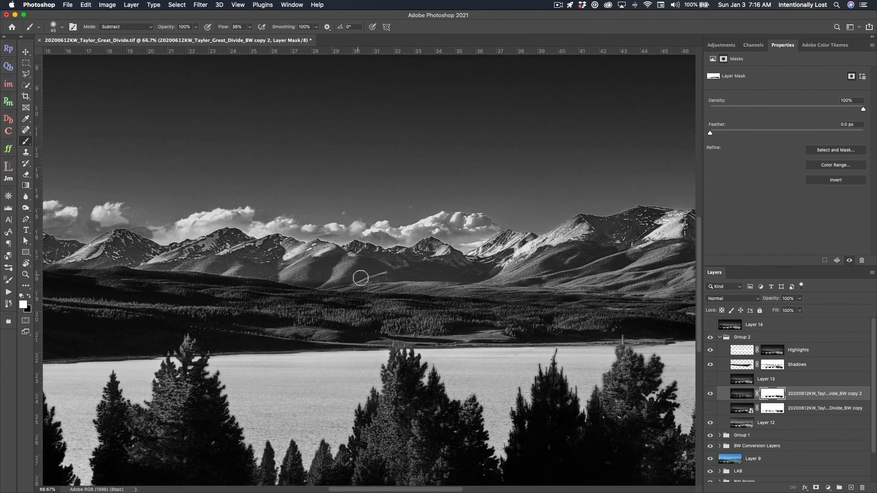
{"action": "scroll", "coordinate": [361, 278], "scroll_direction": "down", "scroll_amount": 3}
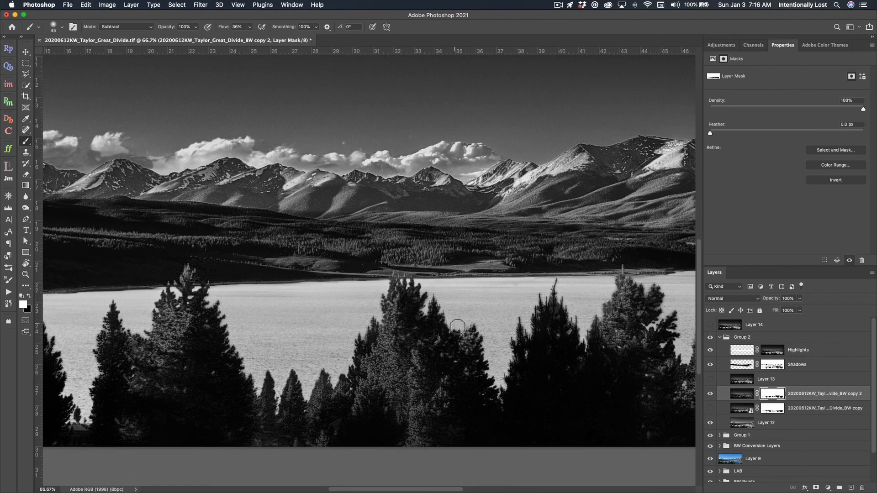